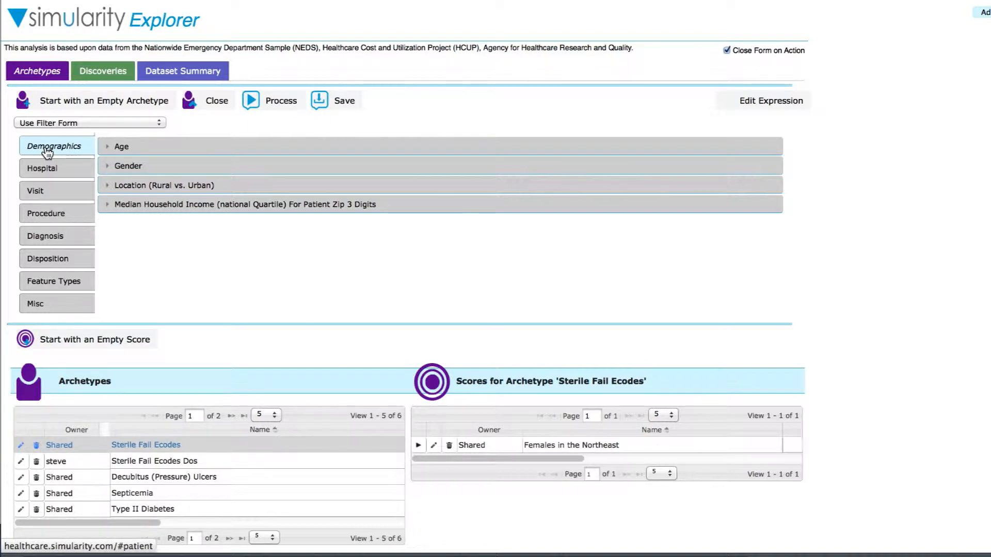
# Step: Review the archetype filter options for demographics, hospital, visit and procedure, including age, gender and rural or urban location
pyautogui.click(109, 148)
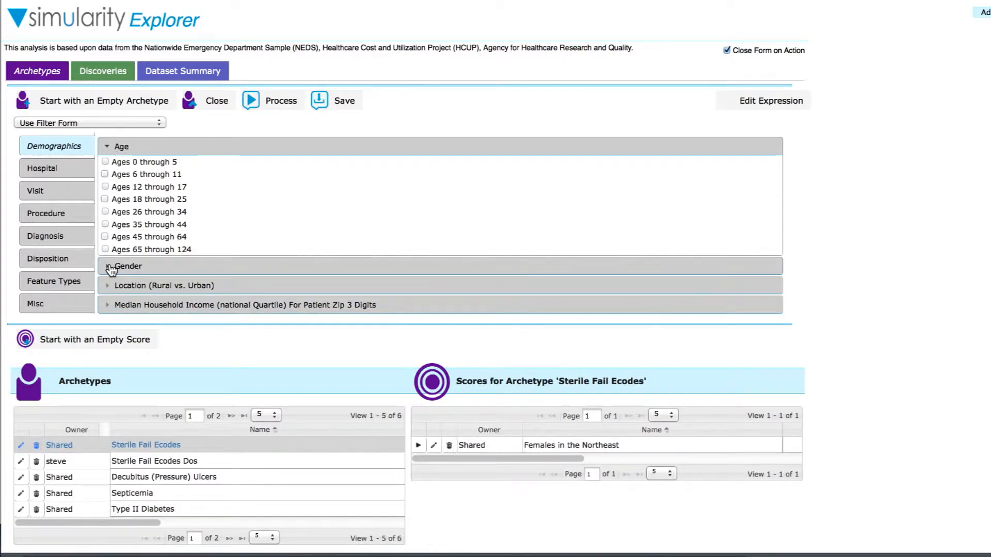
pyautogui.click(110, 261)
pyautogui.click(103, 210)
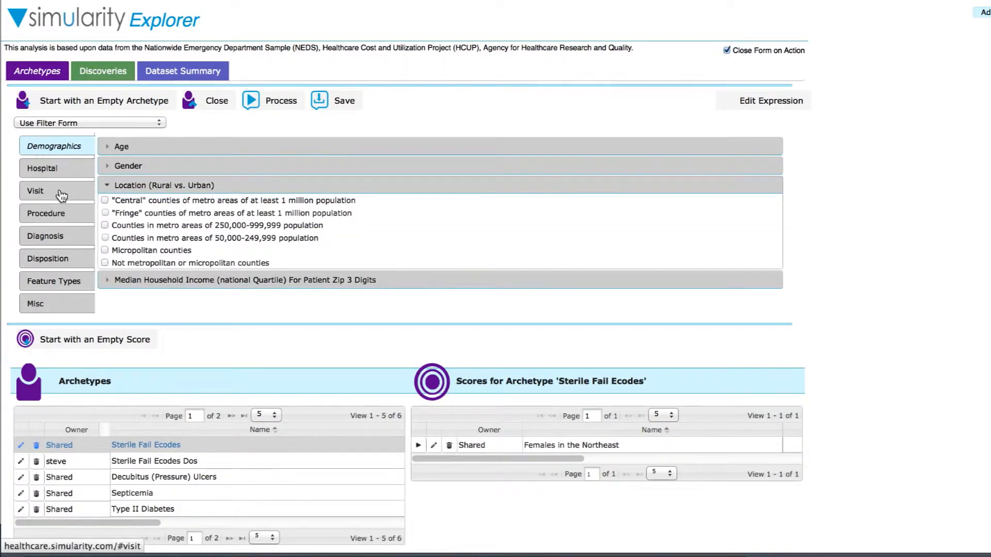
pyautogui.click(52, 176)
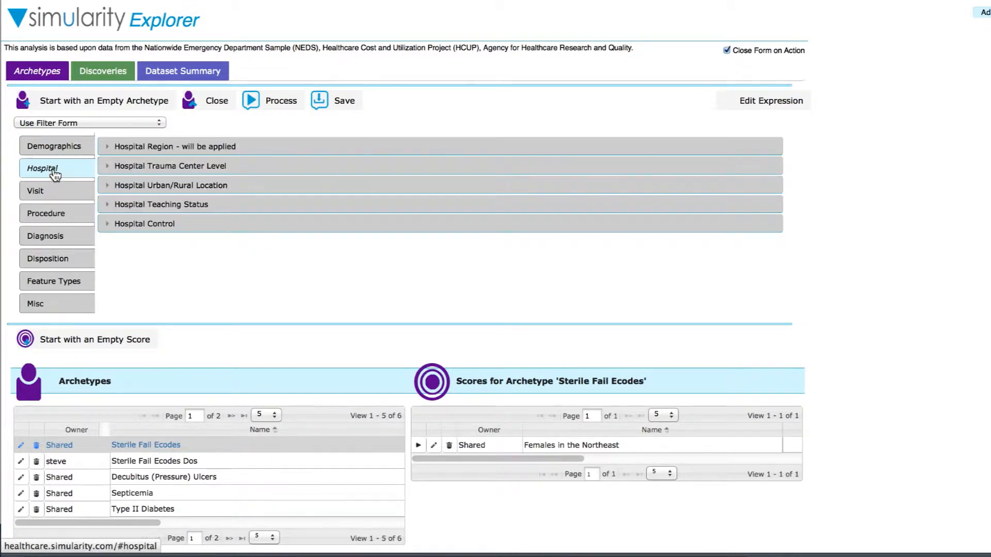
pyautogui.click(70, 200)
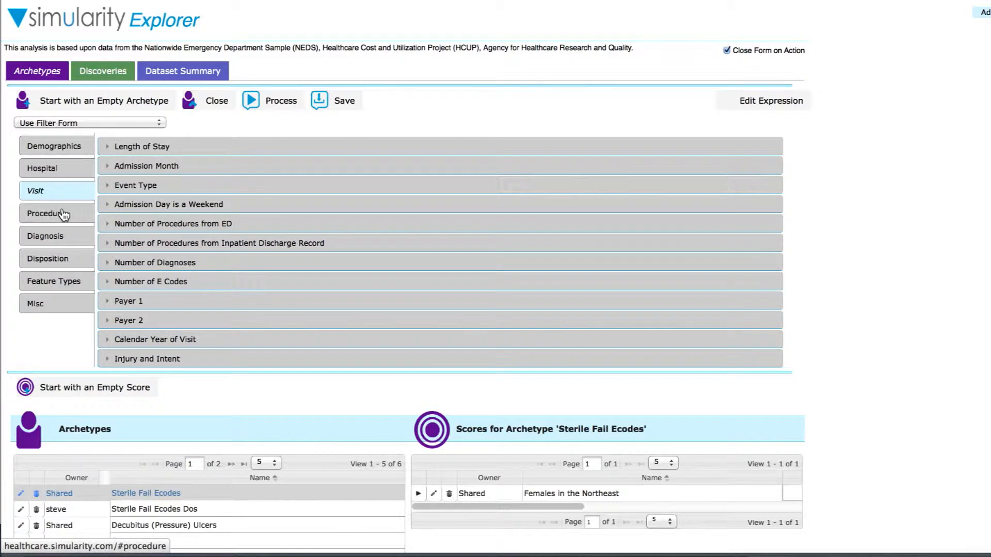
pyautogui.click(63, 215)
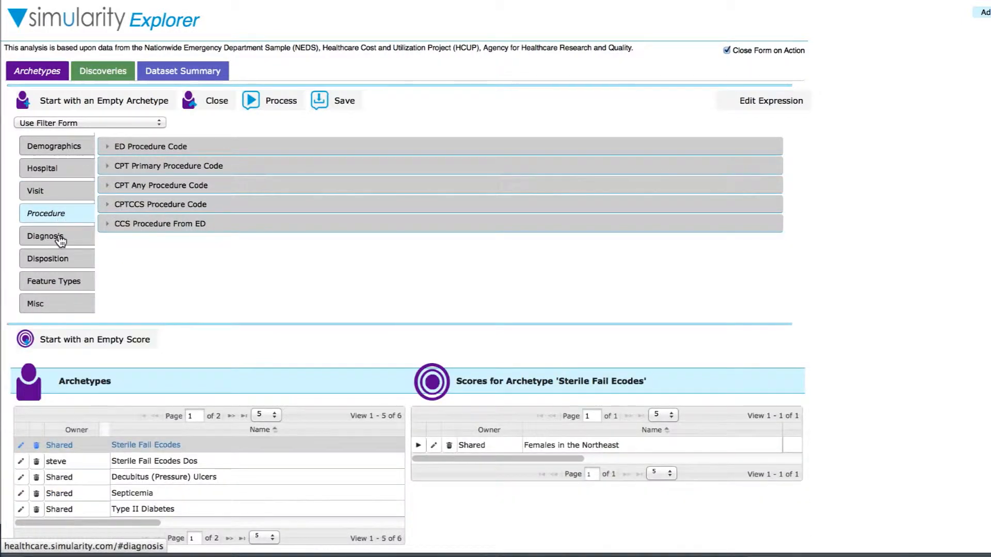
# Step: Search the ICD-9-CM Any Diagnosis Code filter for MRSA and select codes 03812 MRSA SEPTICEMIA and 04112 MRSA ELSEWHERE/NOS
pyautogui.click(59, 237)
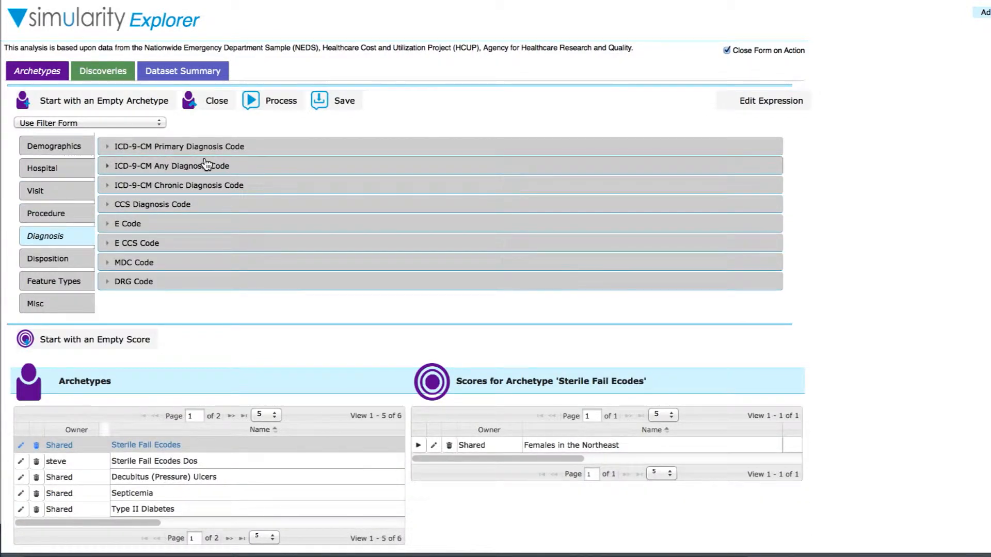
pyautogui.click(106, 167)
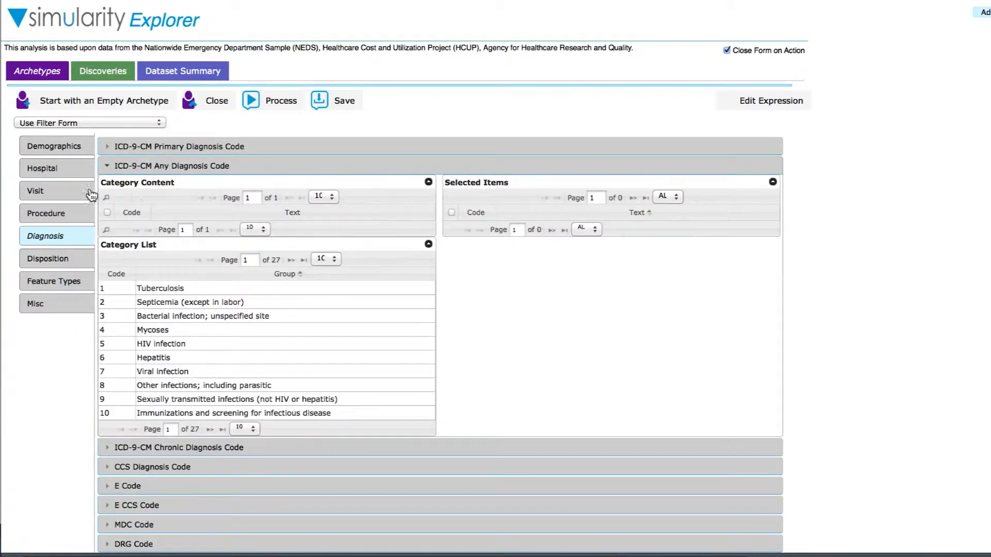
pyautogui.click(105, 197)
pyautogui.click(209, 135)
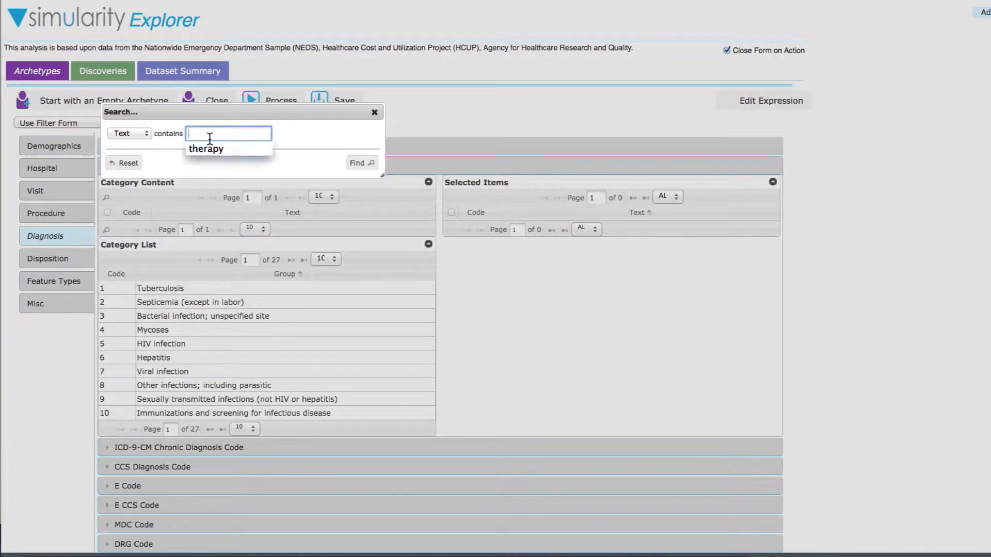
pyautogui.write('MRSA')
pyautogui.click(357, 163)
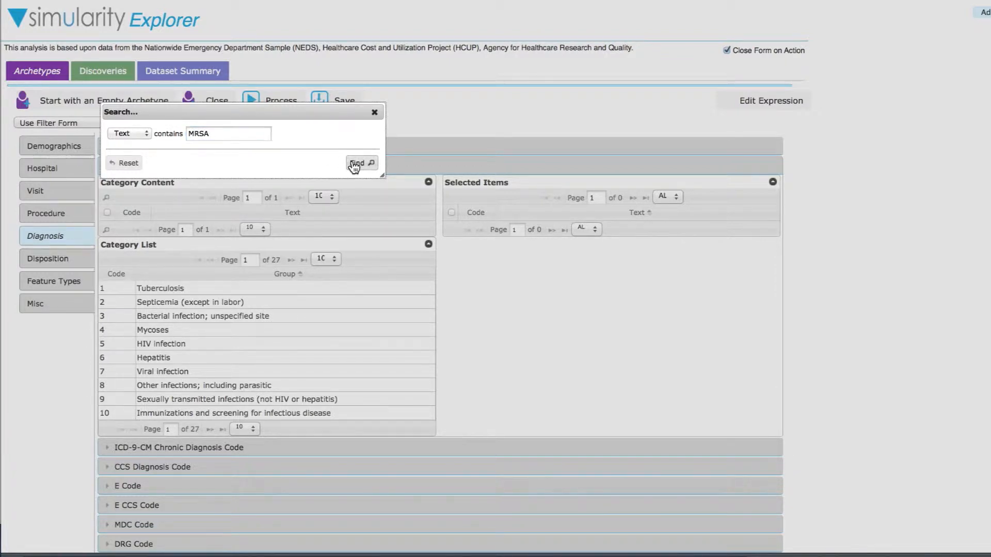
pyautogui.click(374, 112)
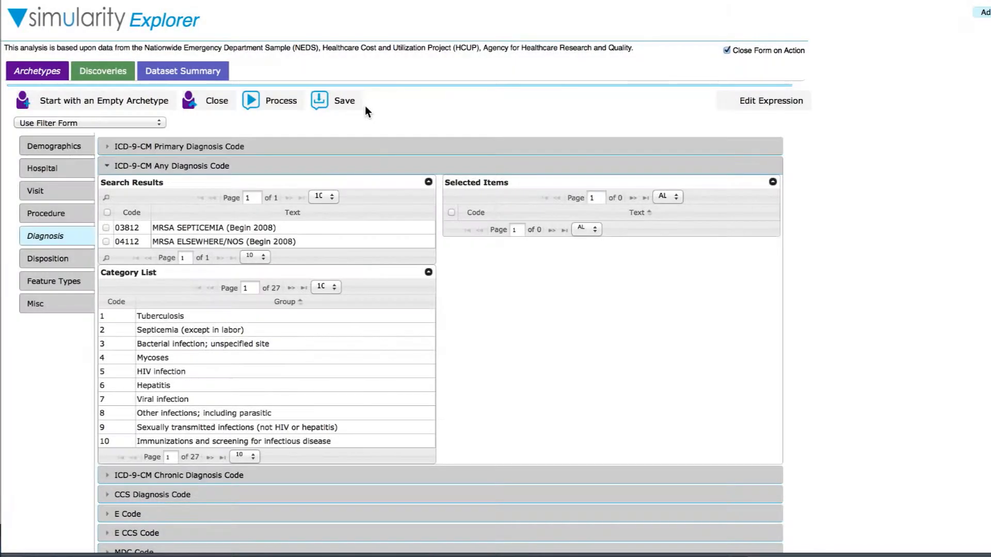
pyautogui.click(106, 227)
pyautogui.click(106, 241)
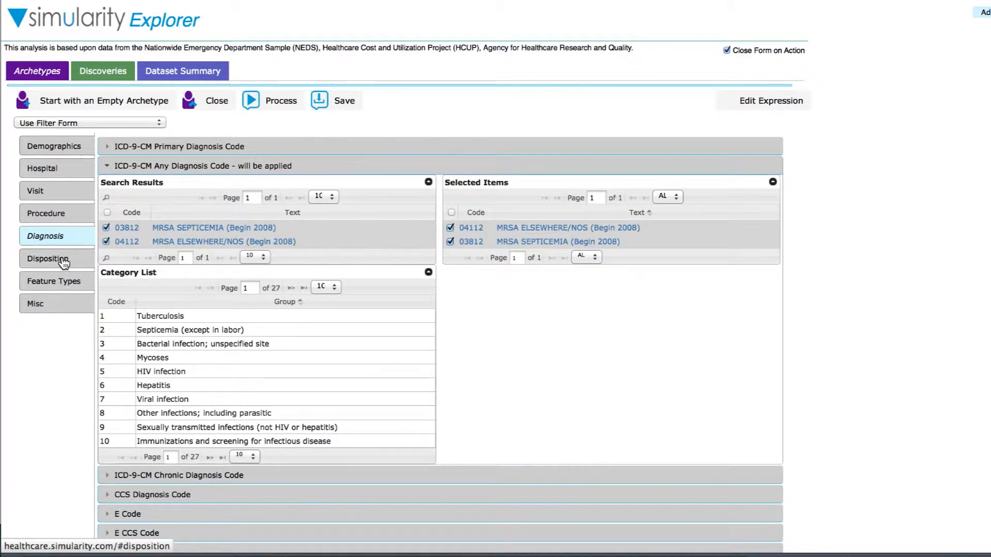
# Step: Check which metric for feature selection is set for the archetype
pyautogui.click(49, 308)
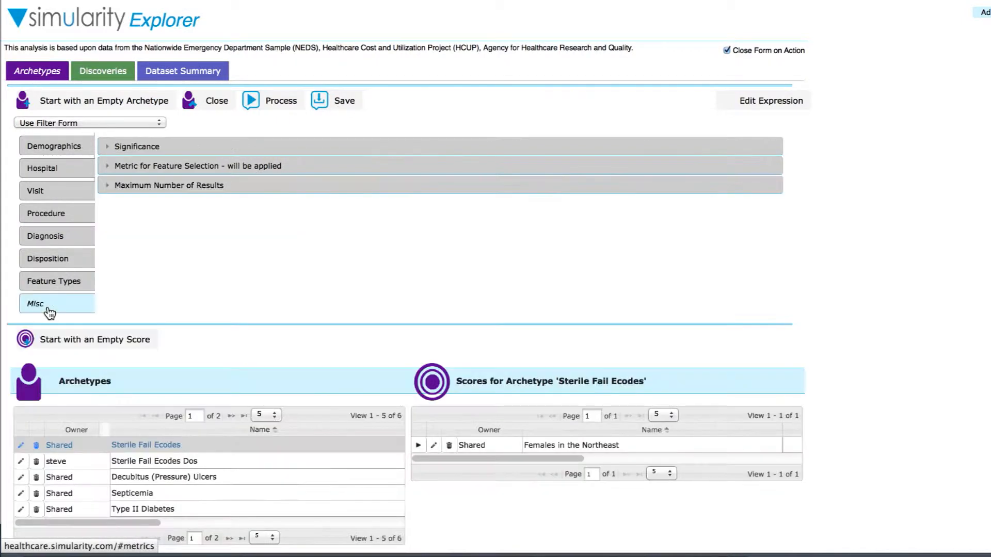
pyautogui.click(112, 166)
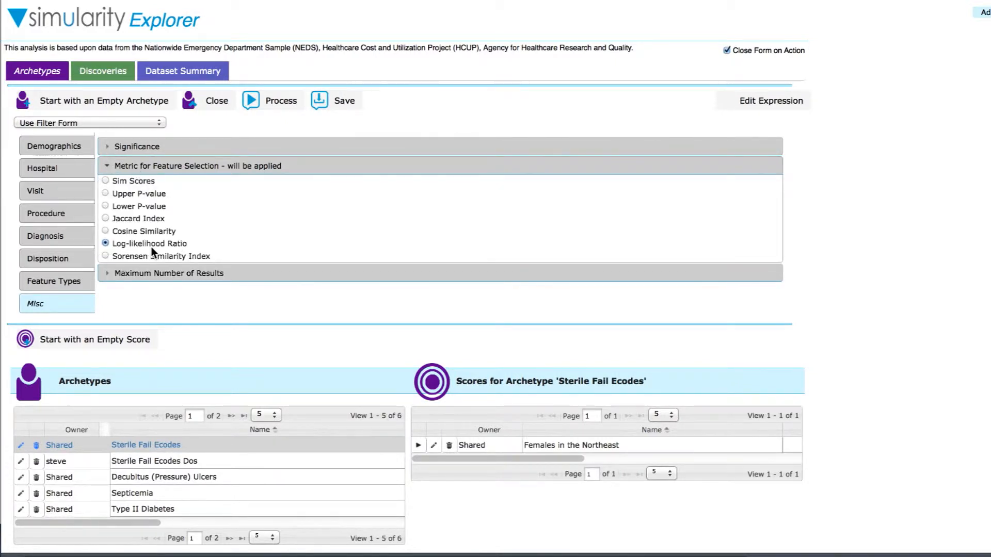
pyautogui.moveTo(150, 247)
# Step: Save the archetype definition under the name MRSA
pyautogui.click(344, 104)
pyautogui.click(121, 124)
pyautogui.write('MRSA')
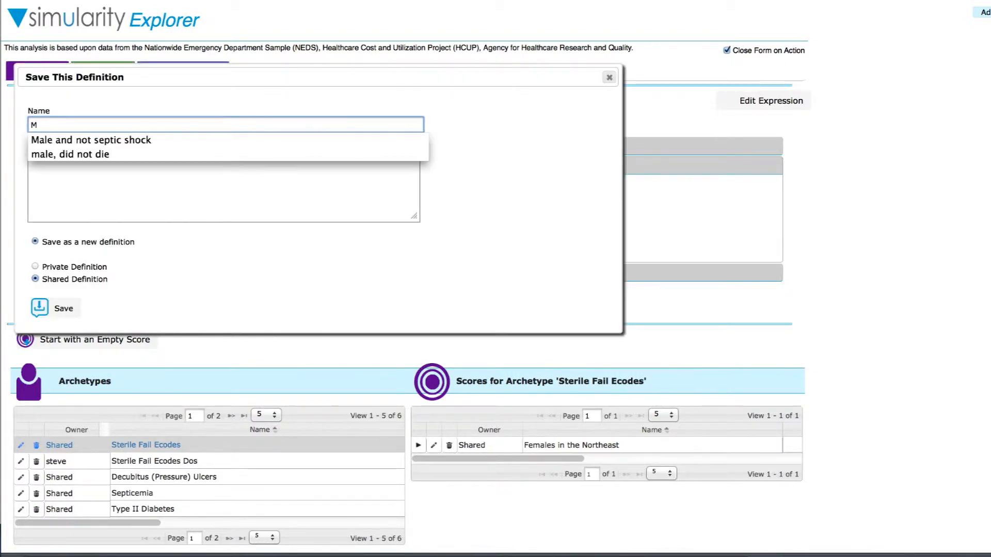
pyautogui.click(40, 308)
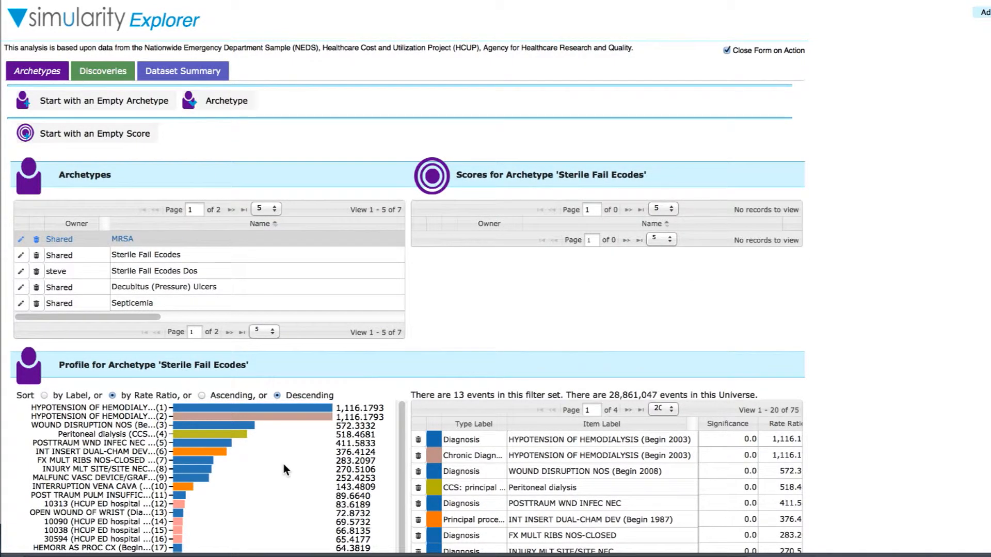
# Step: Examine the MRSA archetype's profile chart and item table, continuing to the table's second page
pyautogui.scroll(-2, 298, 485)
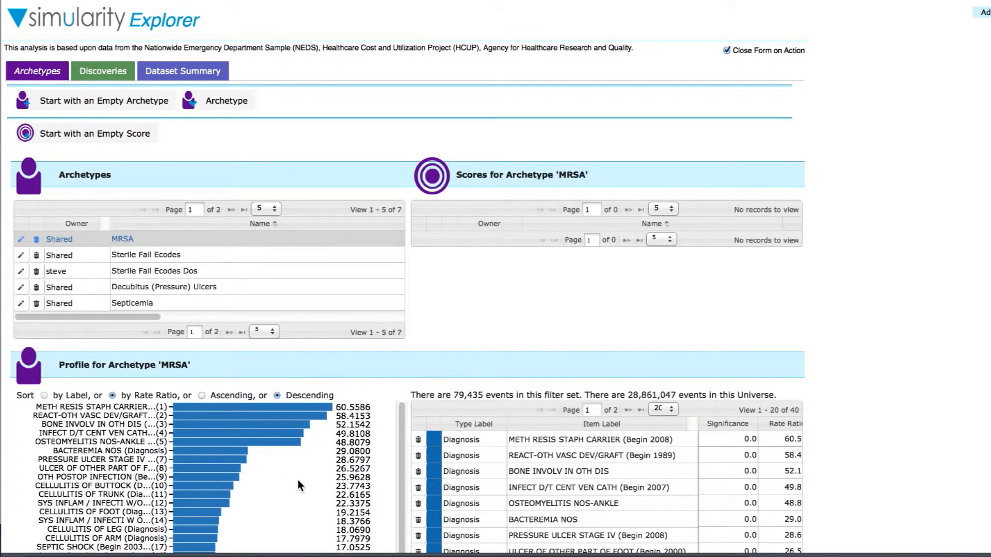
pyautogui.scroll(2, 298, 485)
pyautogui.scroll(-6, 688, 432)
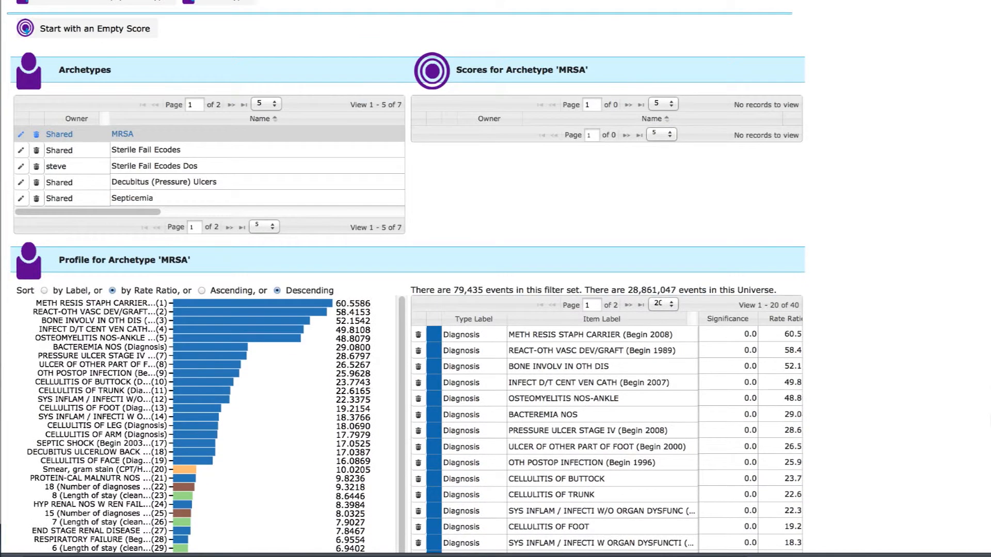
pyautogui.scroll(1, 295, 340)
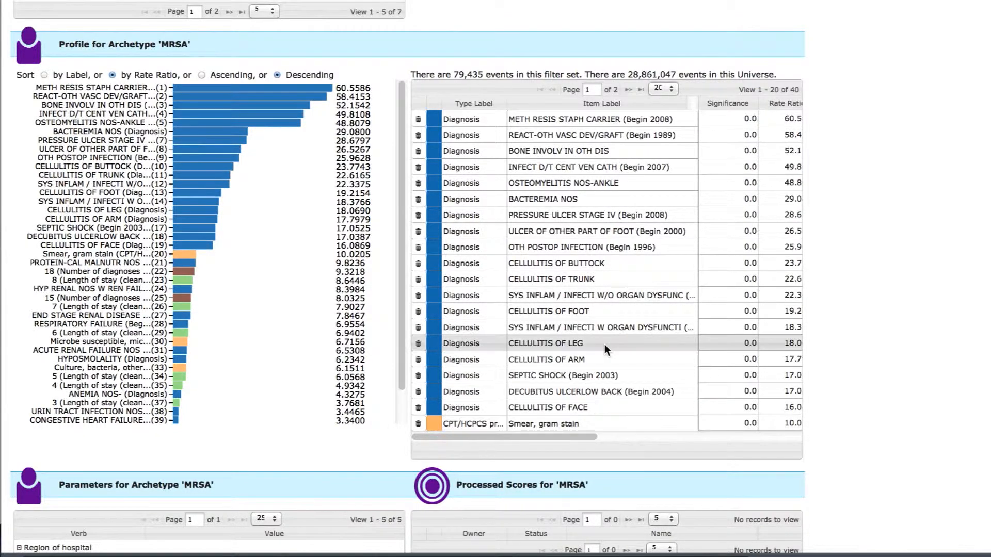
pyautogui.scroll(-2, 605, 345)
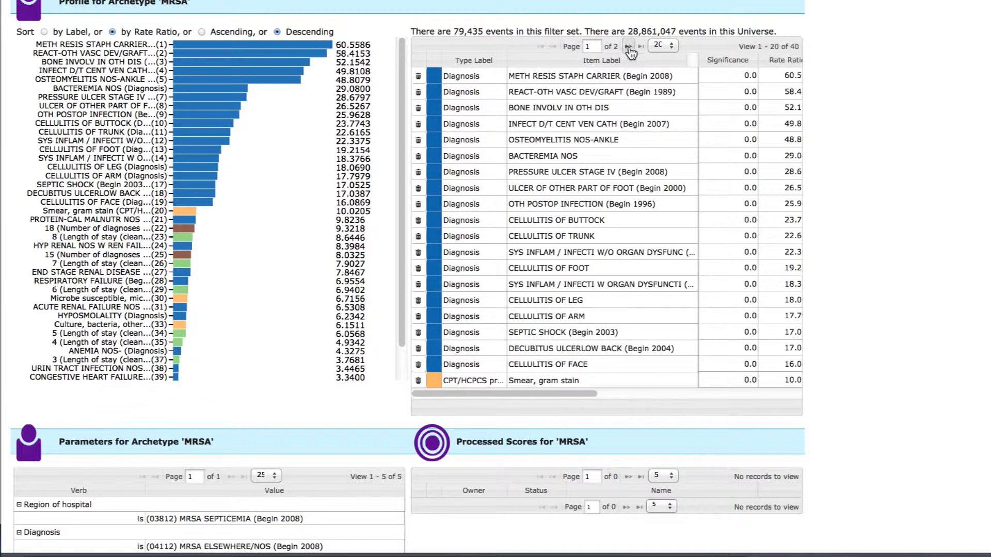
pyautogui.click(628, 46)
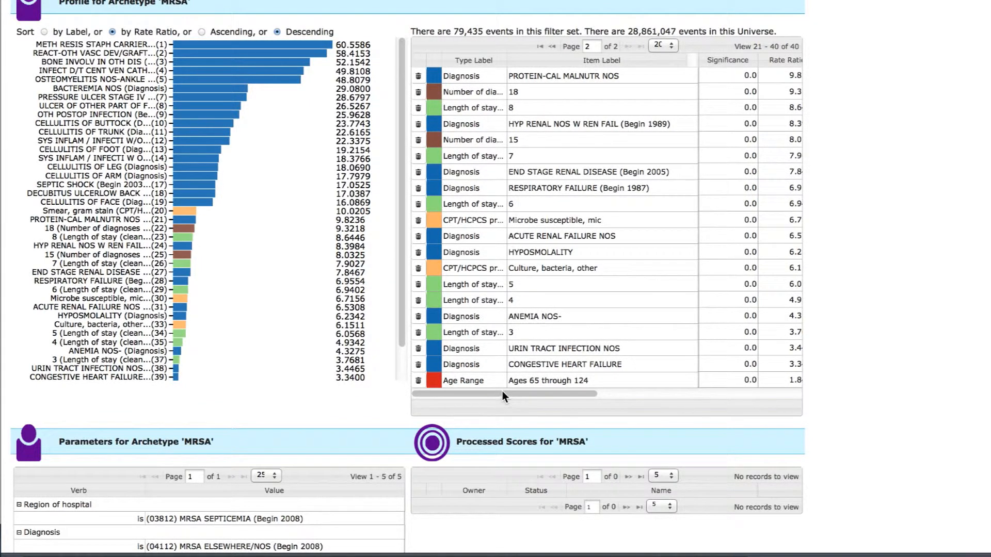
# Step: Examine the rate ratio, item count and occurrence rate columns of the MRSA profile table, and the end of the chart
pyautogui.moveTo(503, 391); pyautogui.dragTo(527, 387)
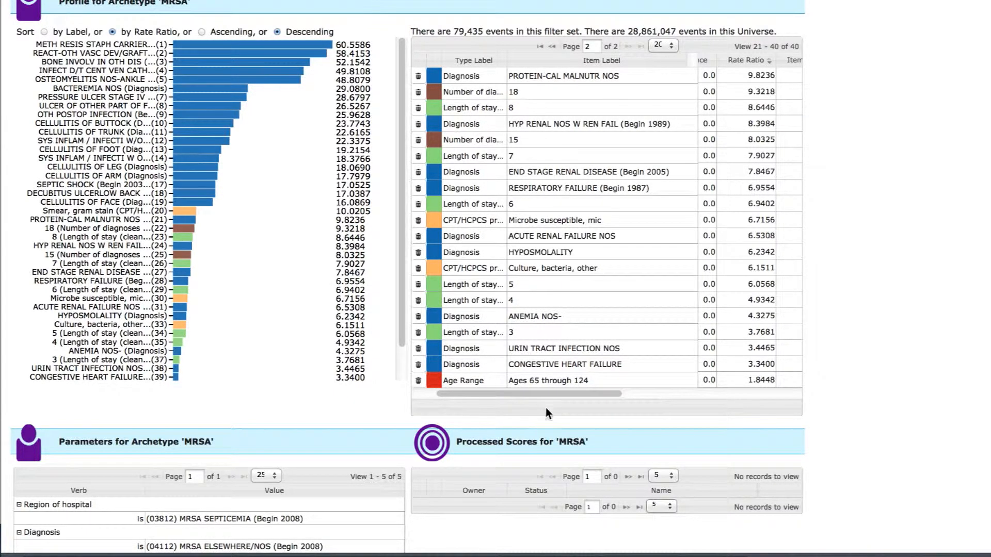
pyautogui.moveTo(547, 395); pyautogui.dragTo(586, 421)
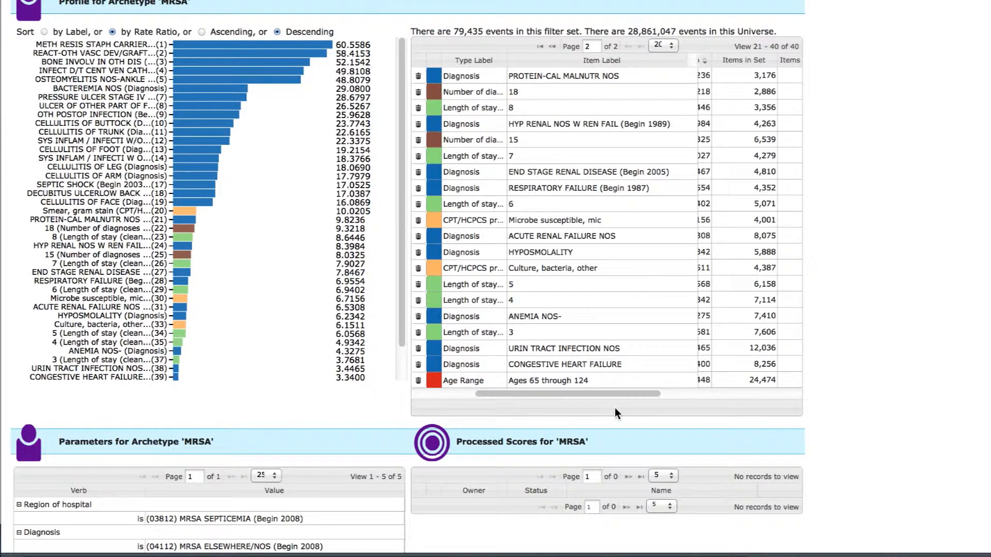
pyautogui.moveTo(620, 395); pyautogui.dragTo(659, 400)
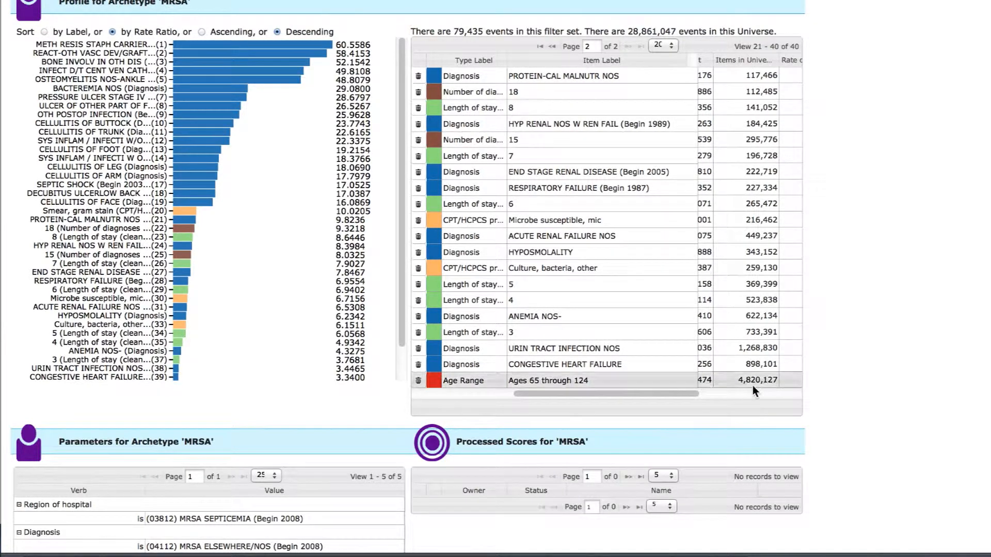
pyautogui.moveTo(686, 394); pyautogui.dragTo(739, 409)
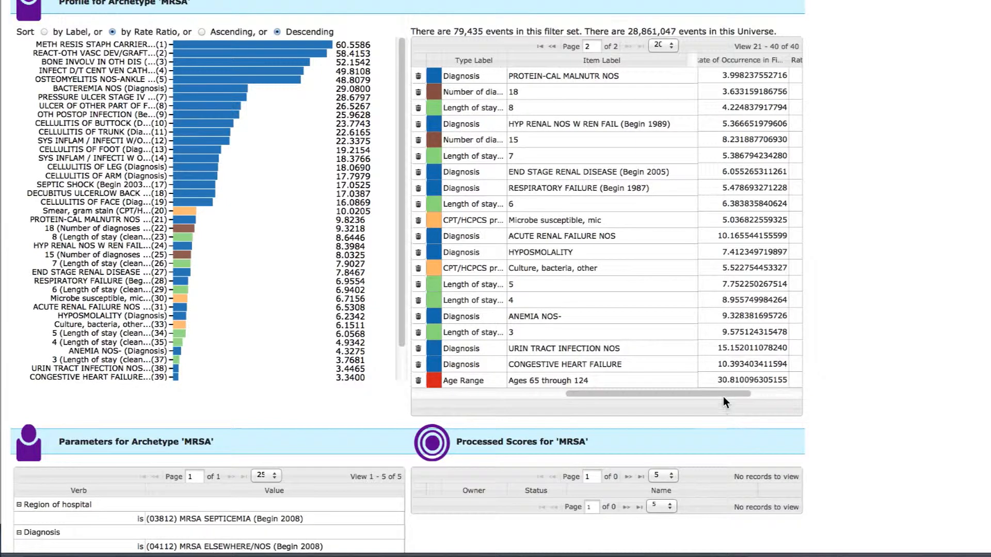
pyautogui.moveTo(726, 395); pyautogui.dragTo(743, 396)
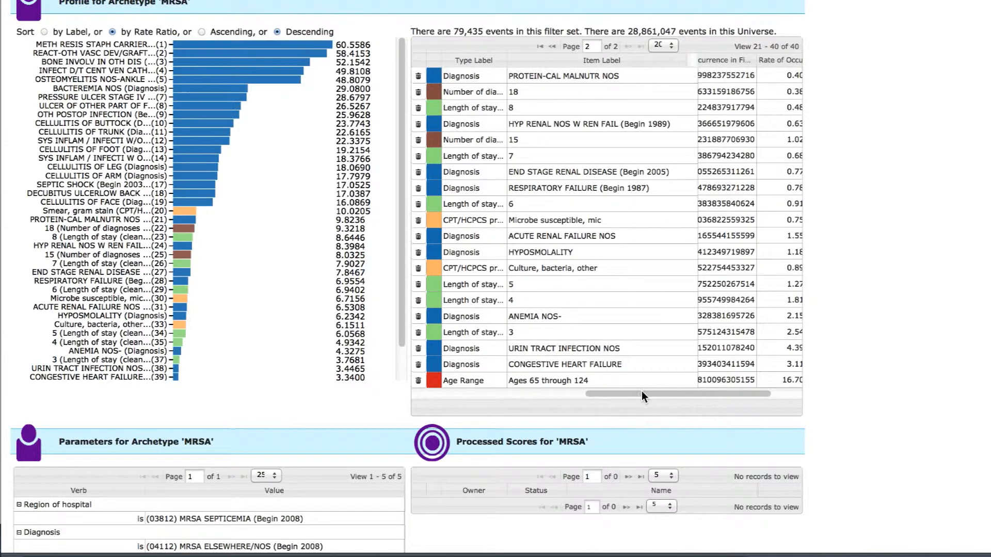
pyautogui.moveTo(639, 393); pyautogui.dragTo(676, 397)
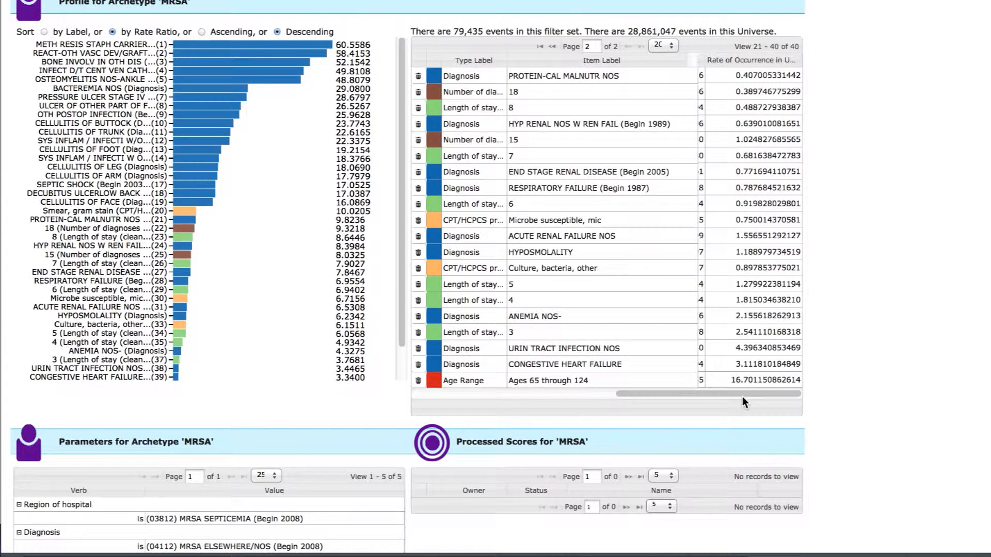
pyautogui.moveTo(742, 396); pyautogui.dragTo(476, 399)
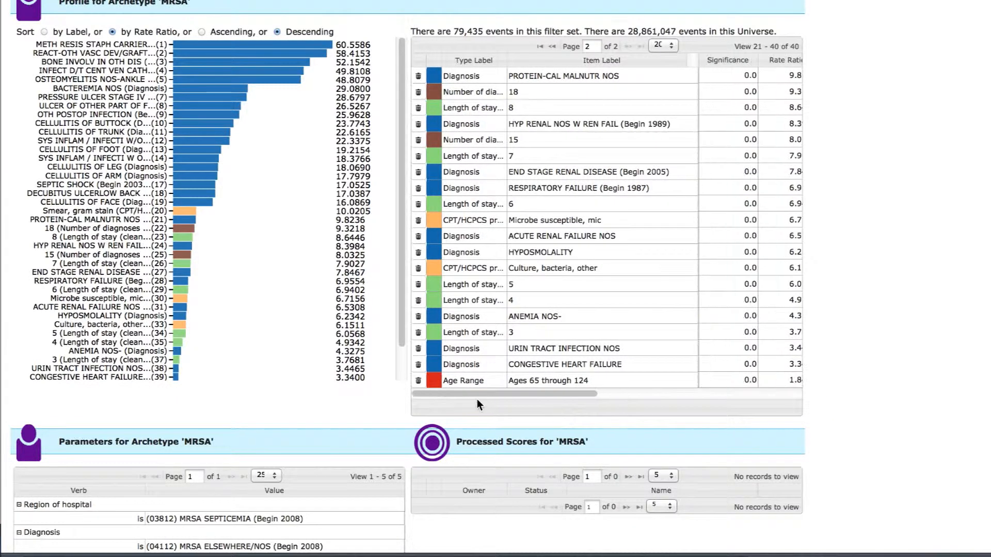
pyautogui.scroll(-2, 287, 356)
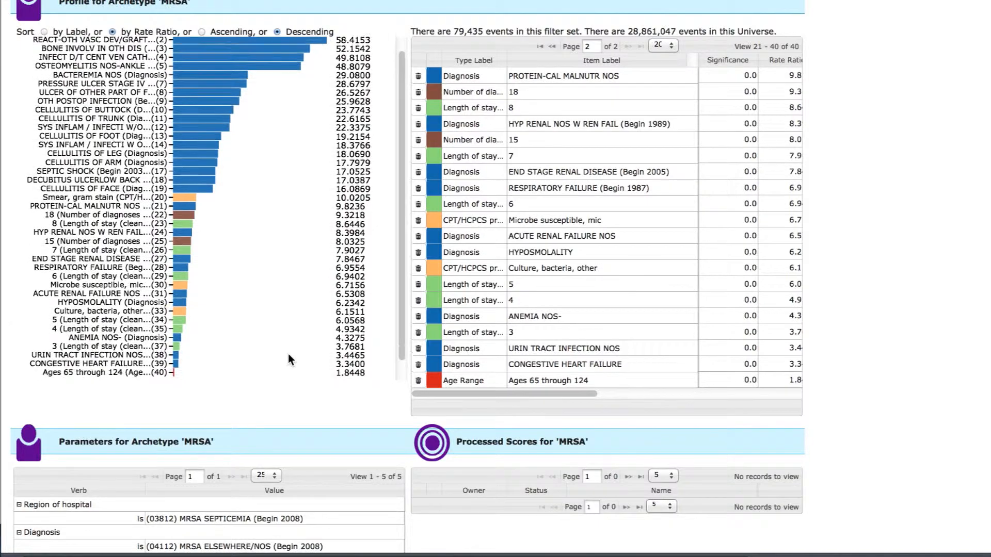
# Step: Start an empty score for the MRSA archetype and filter its gender to Male
pyautogui.scroll(5, 889, 408)
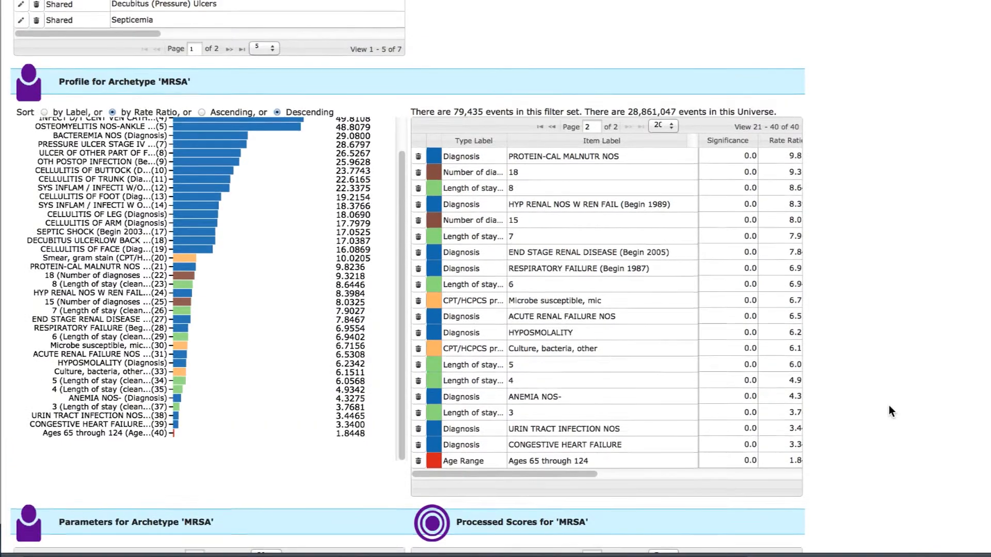
pyautogui.scroll(5, 889, 405)
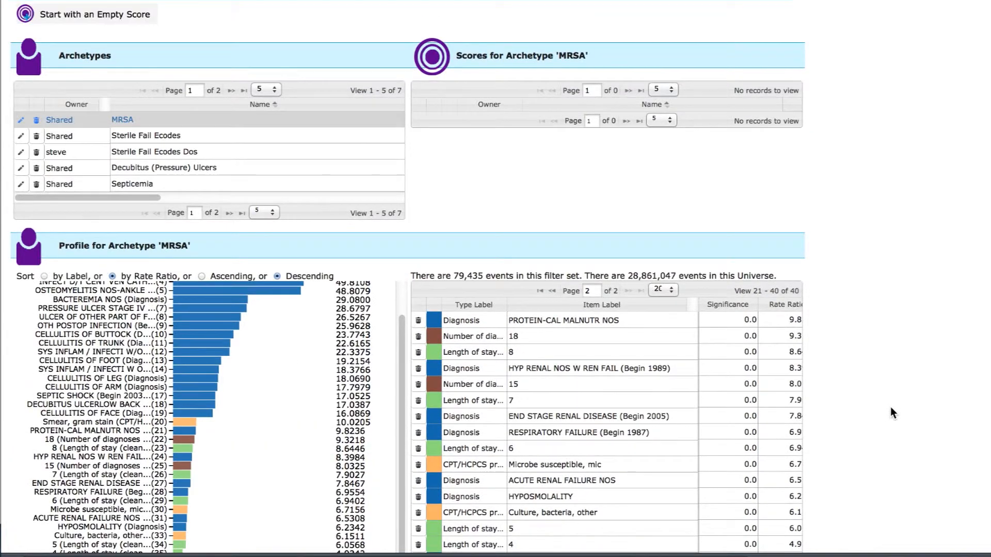
pyautogui.scroll(3, 892, 412)
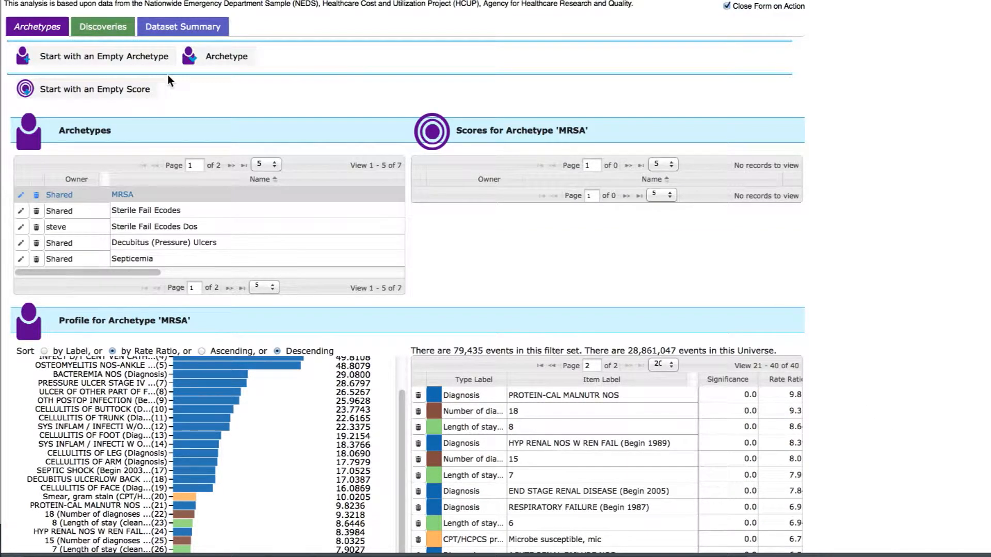
pyautogui.click(113, 93)
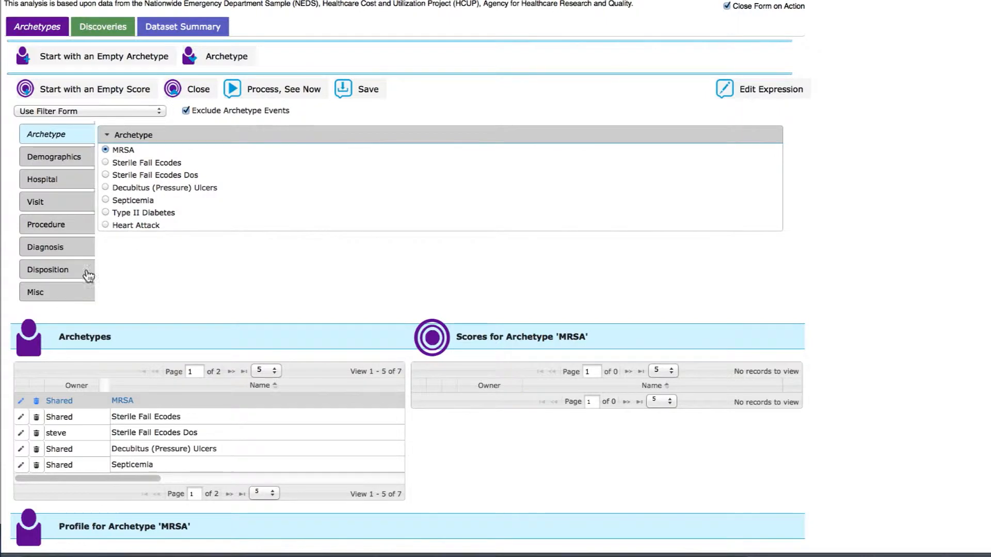
pyautogui.click(47, 160)
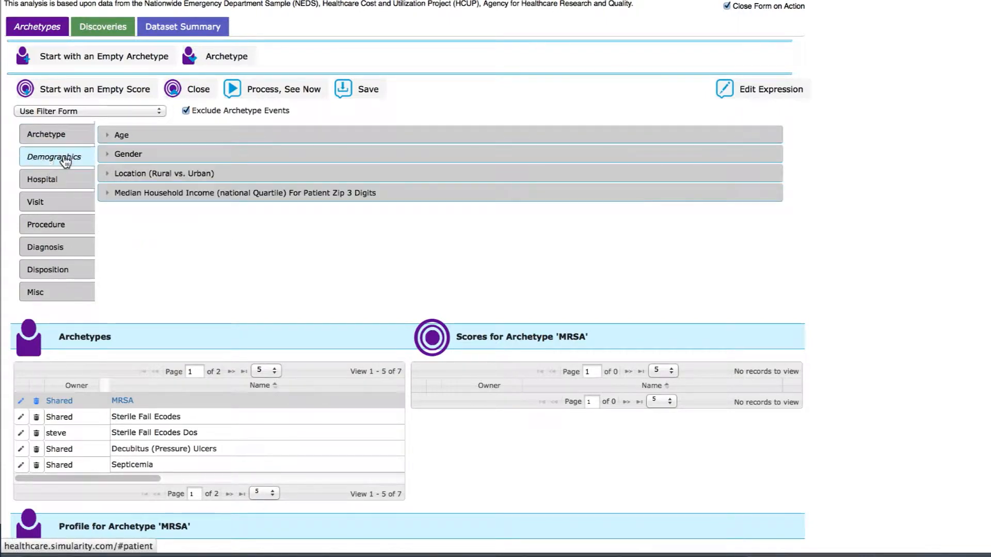
pyautogui.click(118, 155)
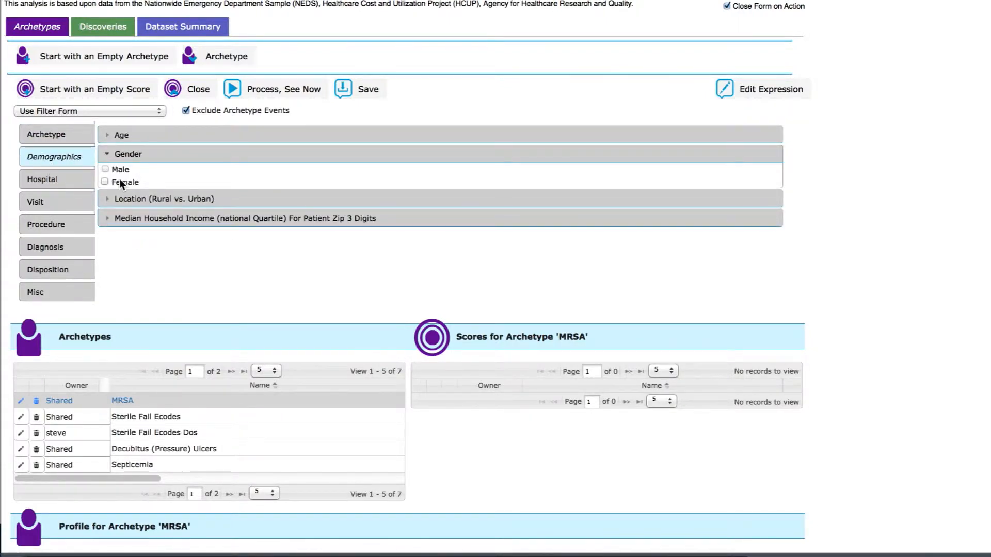
pyautogui.click(105, 170)
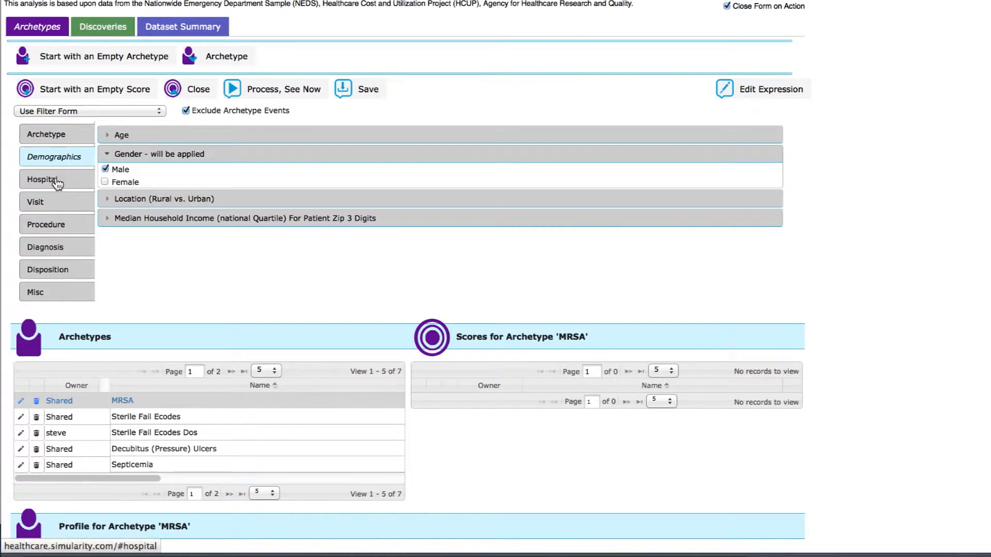
# Step: Filter the score's hospital region to Northeast and its admission month to January
pyautogui.click(56, 182)
pyautogui.click(108, 142)
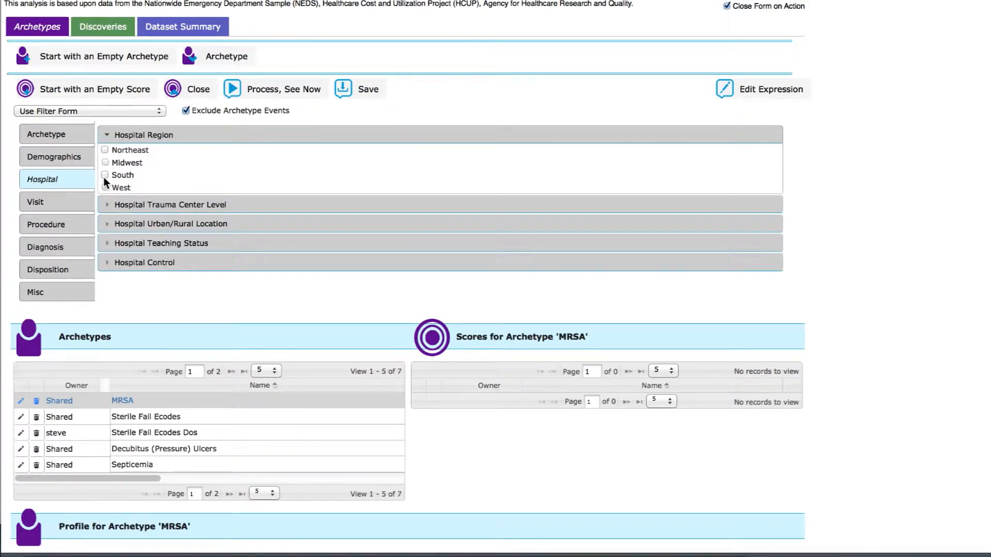
pyautogui.click(105, 150)
pyautogui.click(56, 205)
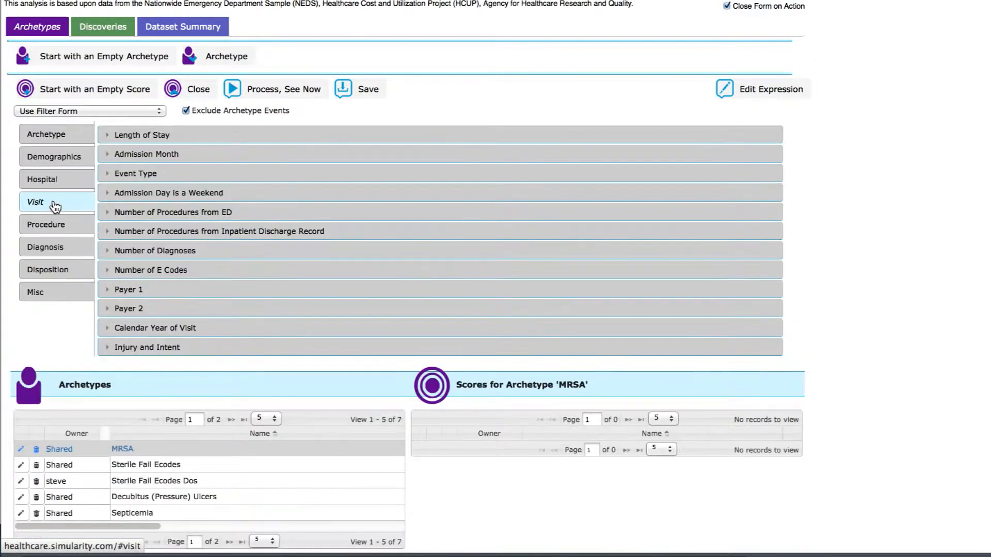
pyautogui.click(165, 157)
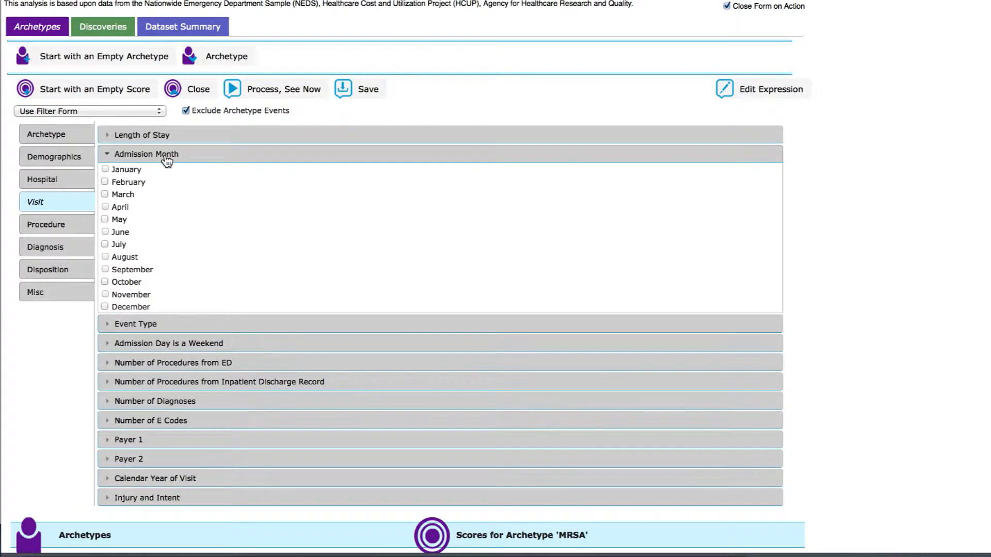
pyautogui.click(106, 169)
# Step: Save the score as a new shared definition named "Men, Northeast, January"
pyautogui.click(368, 90)
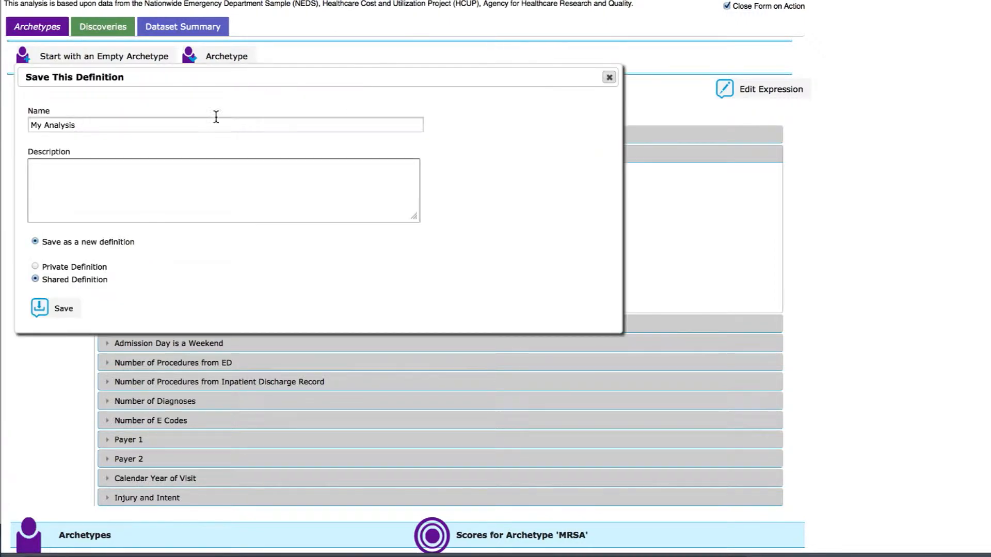
pyautogui.moveTo(100, 125); pyautogui.dragTo(18, 124)
pyautogui.write('Me')
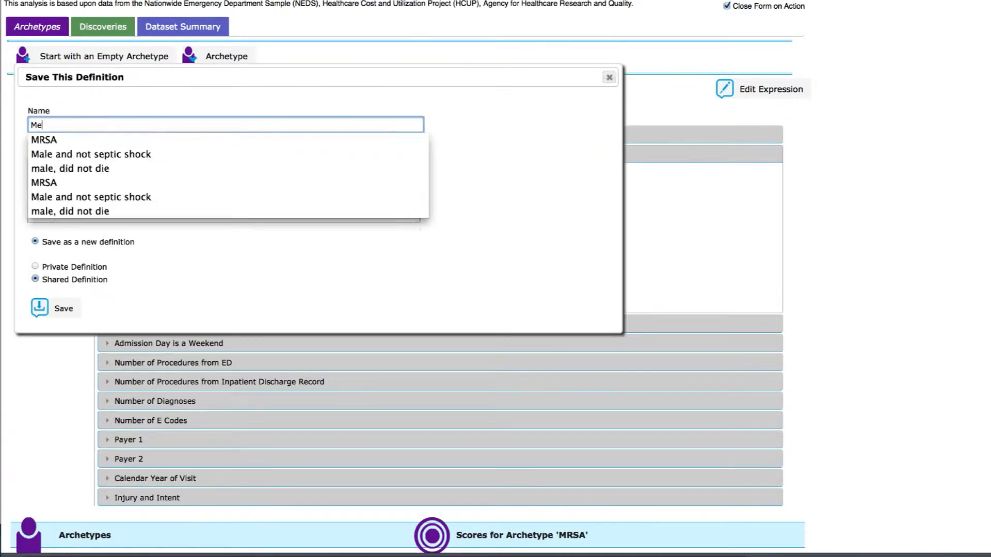
pyautogui.write('n, Northe')
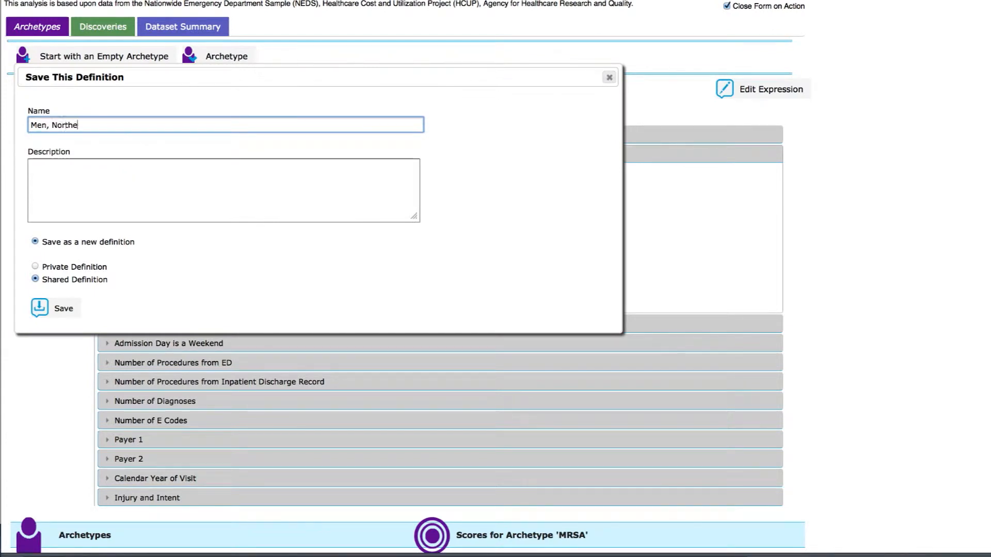
pyautogui.write('ast, January')
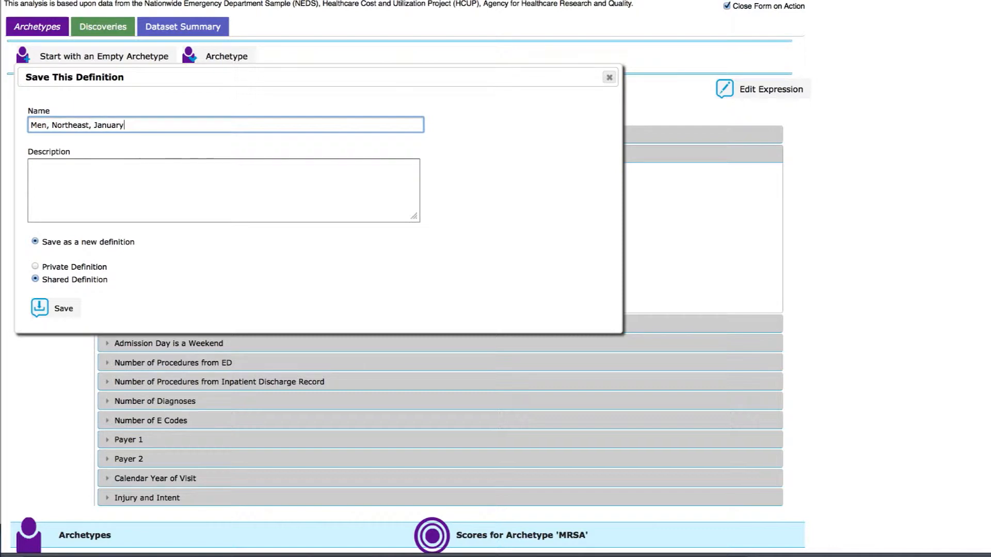
pyautogui.click(62, 319)
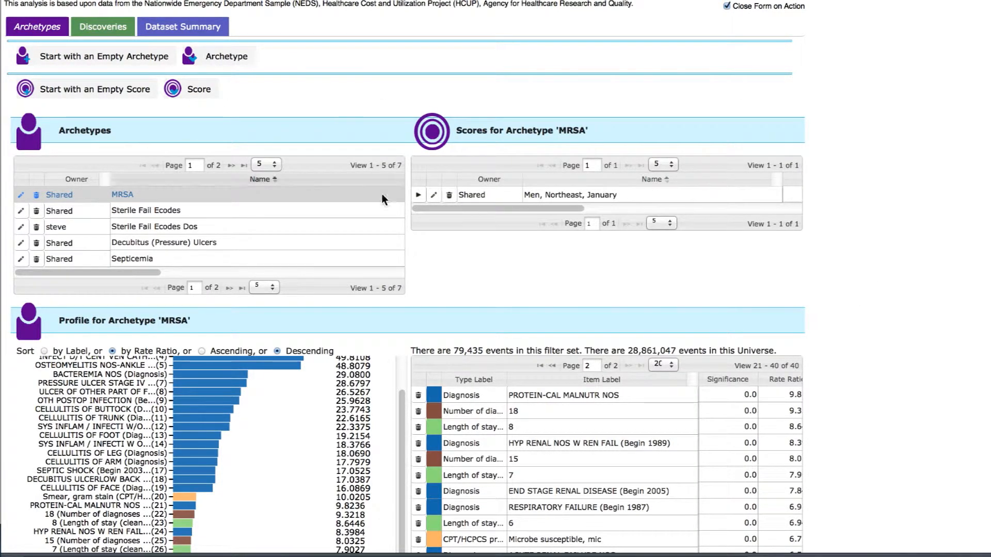
# Step: Run the saved score for the MRSA archetype and open the details of the highest-scoring event
pyautogui.click(417, 197)
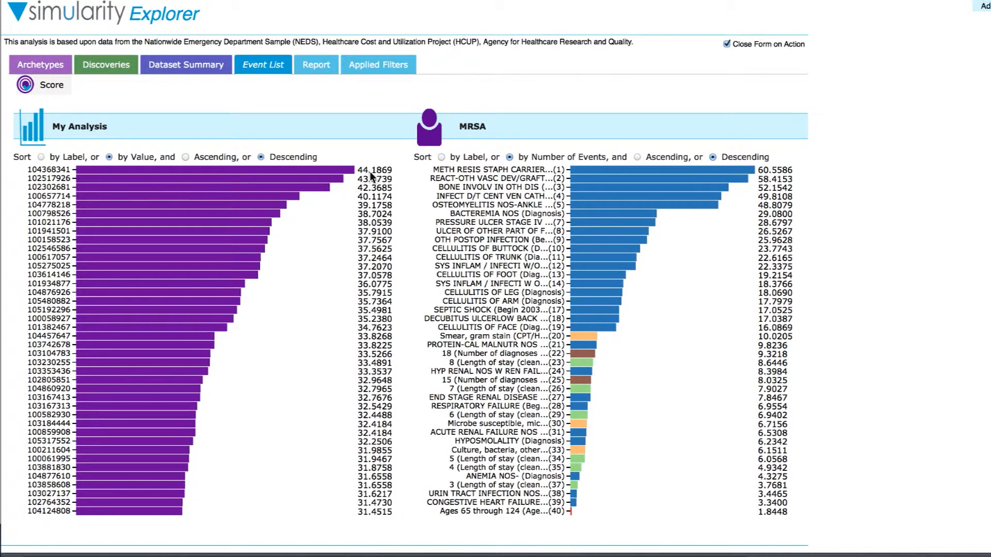
pyautogui.moveTo(369, 172)
pyautogui.click(311, 170)
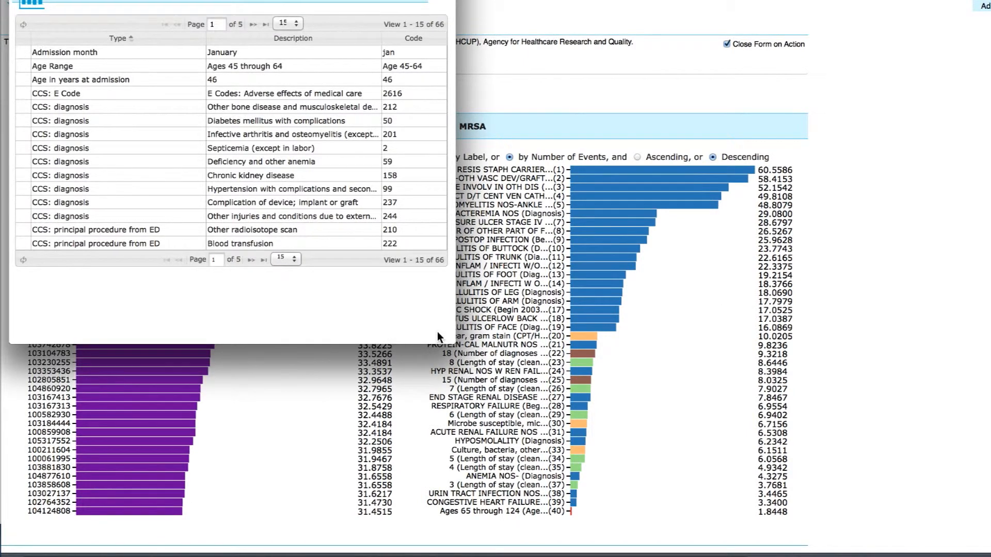
# Step: Enlarge the event details to 25 rows per page, examine the attributes through the last page, return to the first page and close the details
pyautogui.moveTo(447, 344); pyautogui.dragTo(509, 556)
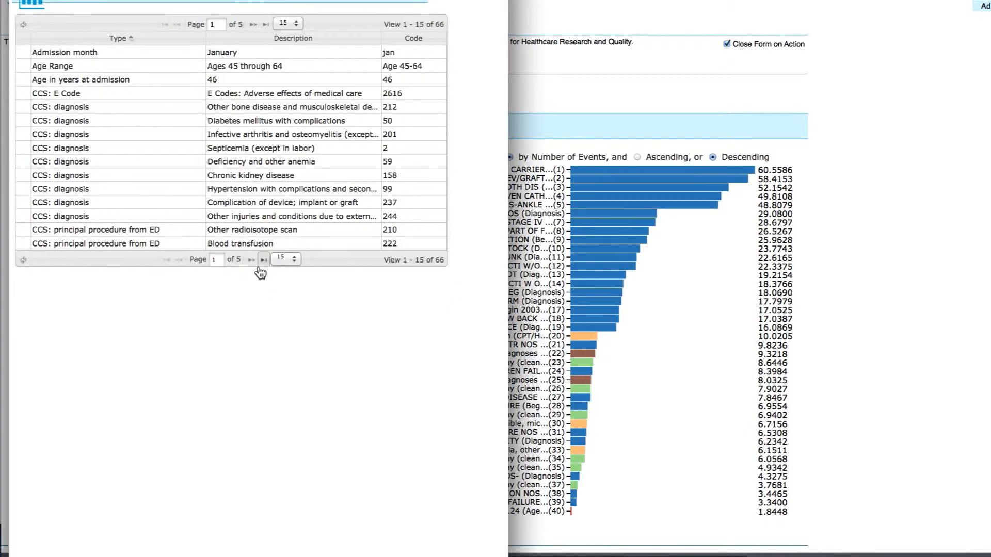
pyautogui.click(295, 23)
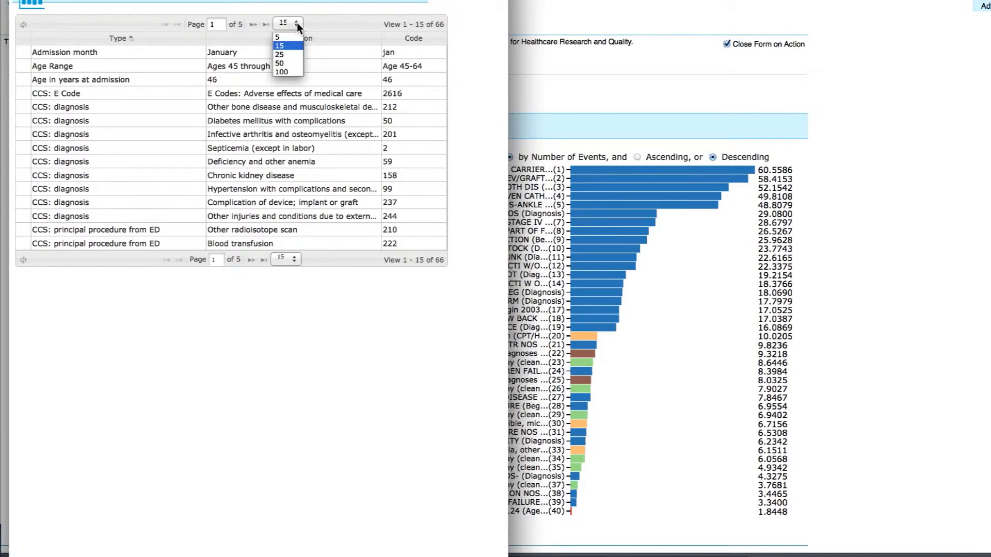
pyautogui.click(292, 55)
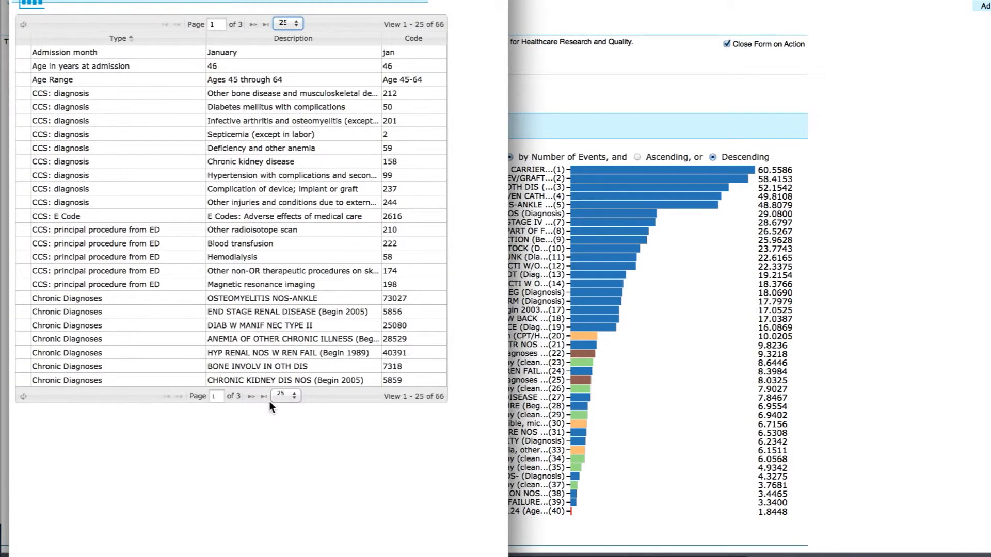
pyautogui.click(251, 396)
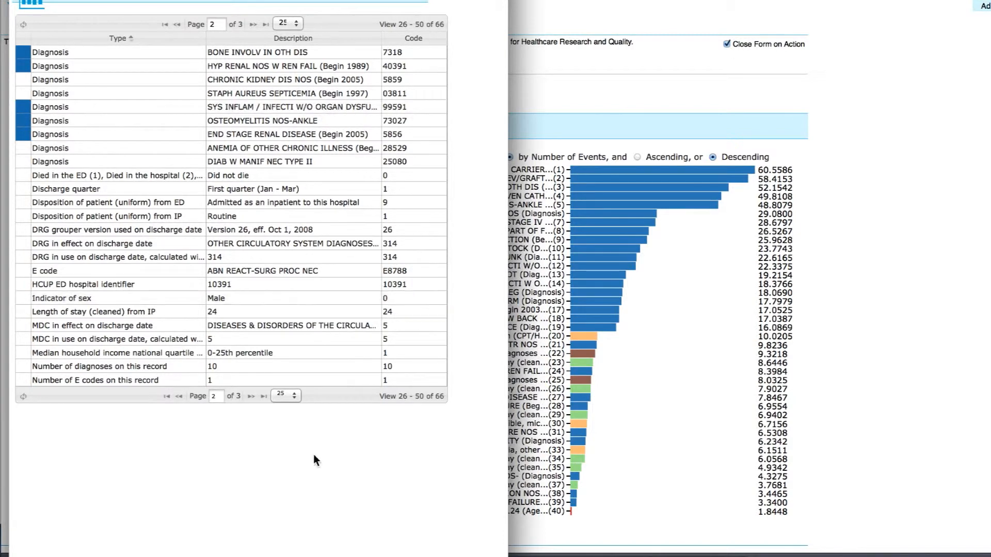
pyautogui.click(251, 396)
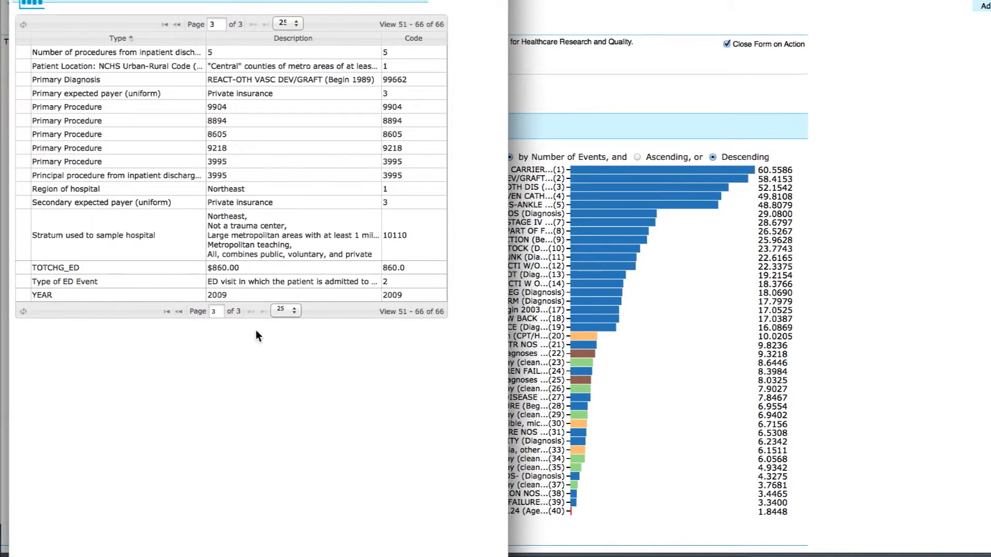
pyautogui.click(165, 25)
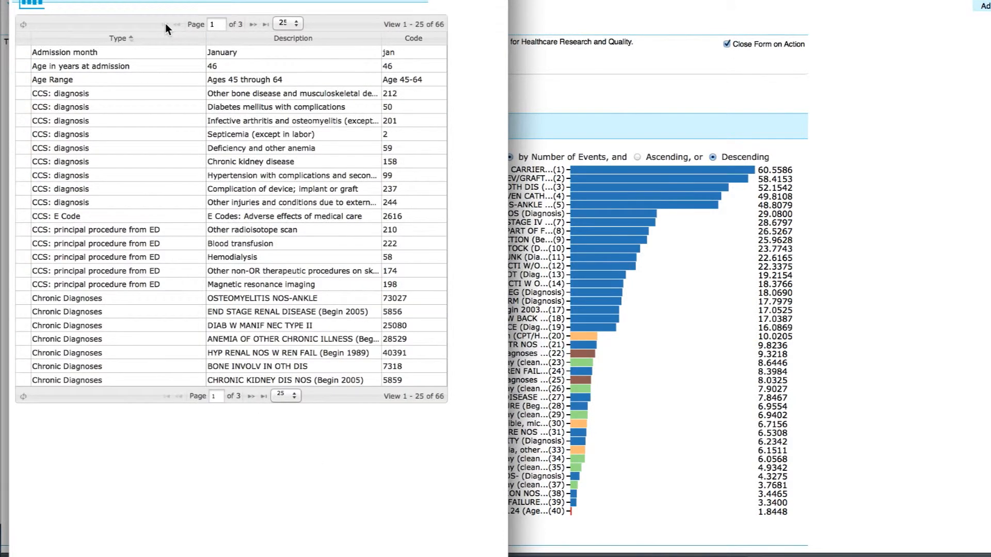
pyautogui.click(18, 0)
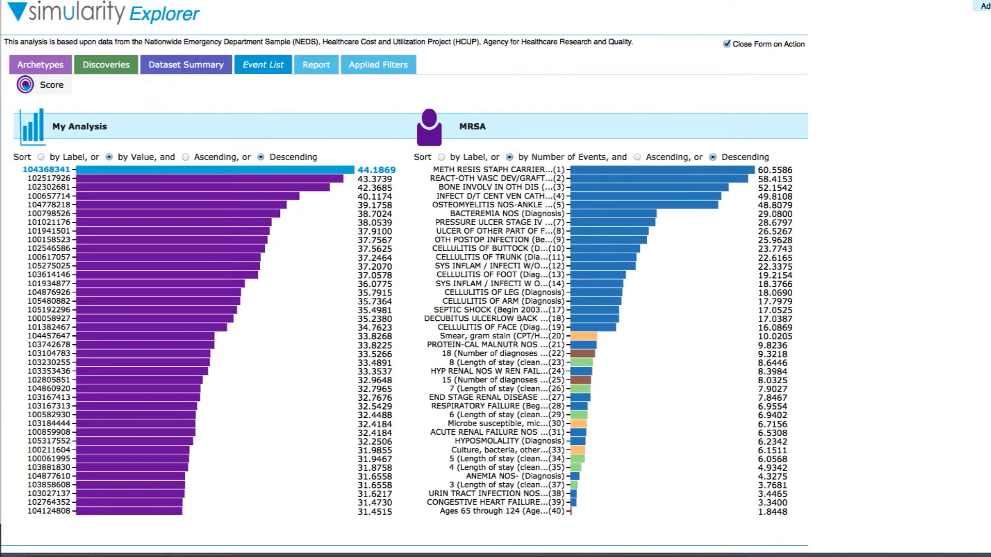